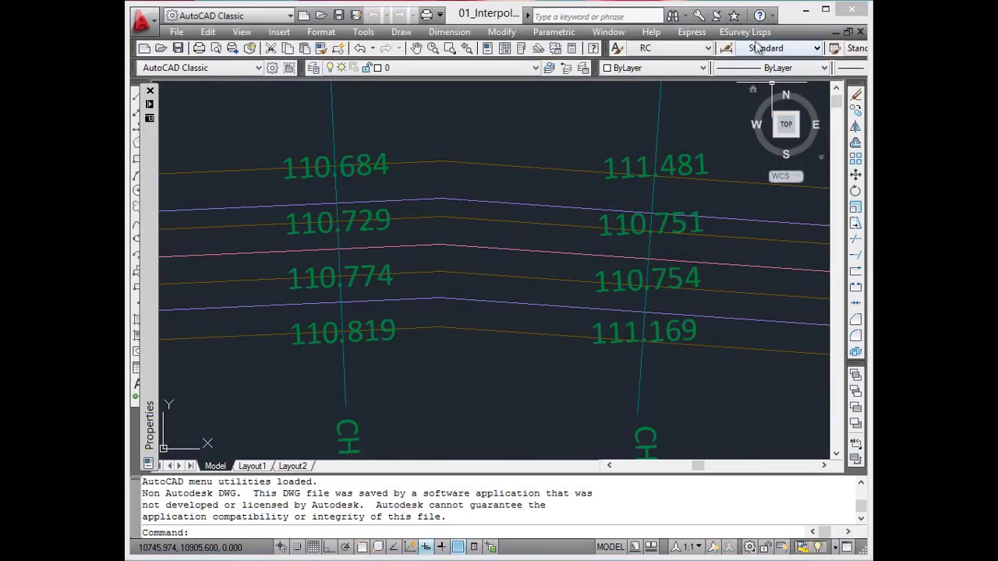
Use ISM on texts 110.684 and 111.481 to create the midpoint elevation 111.083, then select it
{"action": "left_click", "coordinate": [745, 32]}
{"action": "mouse_move", "coordinate": [740, 196]}
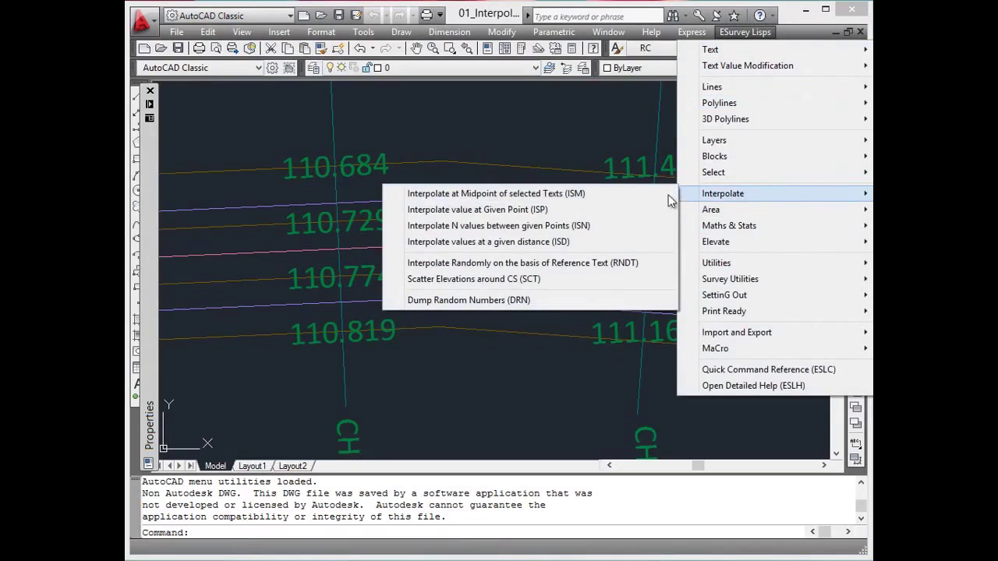
{"action": "left_click", "coordinate": [563, 195]}
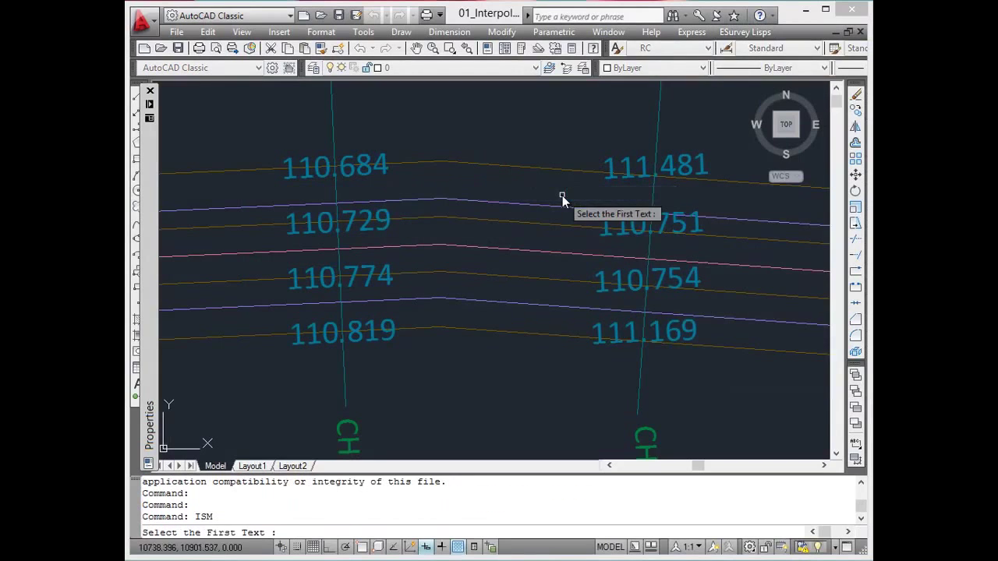
{"action": "left_click", "coordinate": [381, 171]}
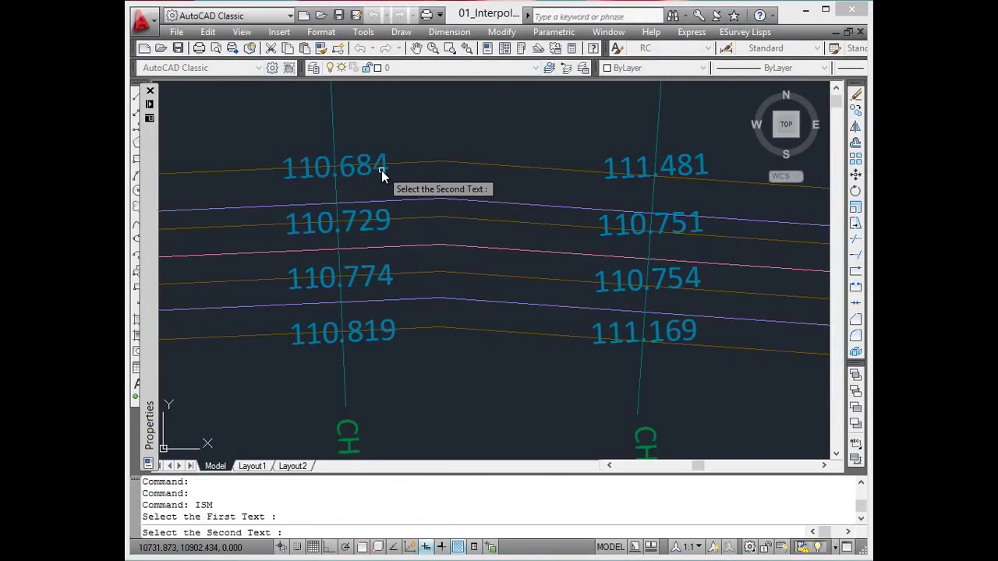
{"action": "left_click", "coordinate": [612, 164]}
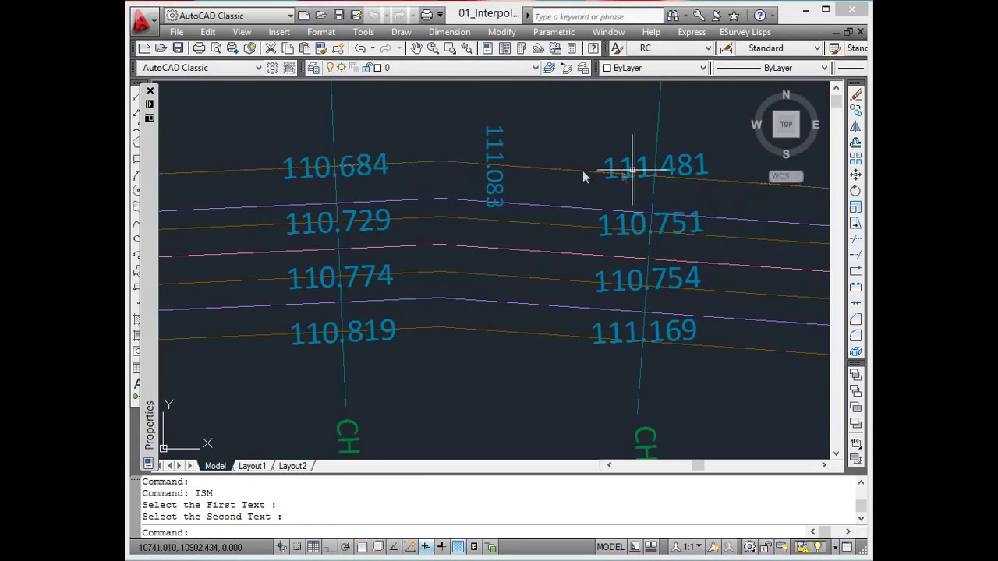
{"action": "left_click", "coordinate": [469, 115]}
{"action": "left_click", "coordinate": [533, 233]}
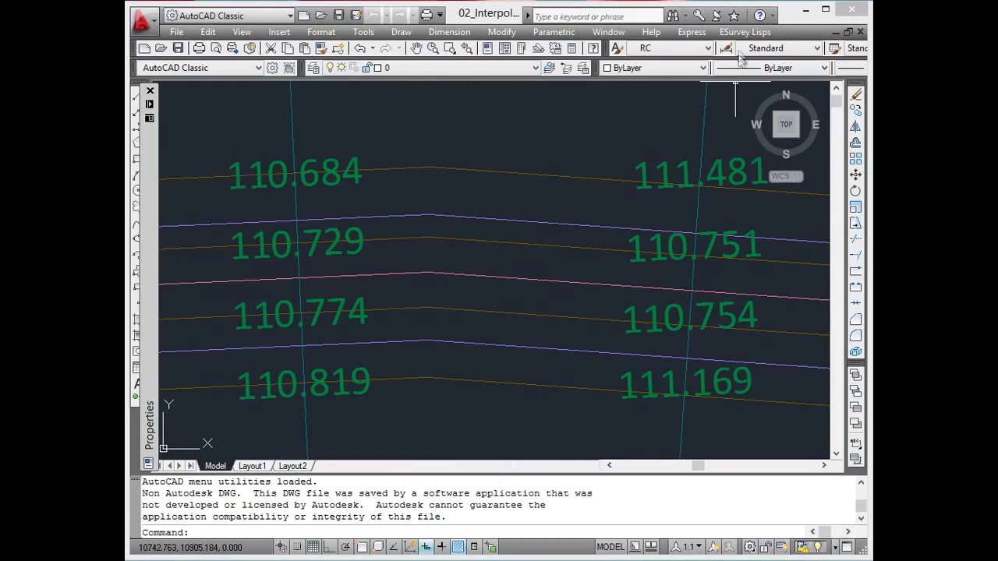
Use ISP with reference texts 110.684 and 111.481 to place elevations 111.022 and 111.043 at two points
{"action": "left_click", "coordinate": [745, 32]}
{"action": "mouse_move", "coordinate": [740, 194]}
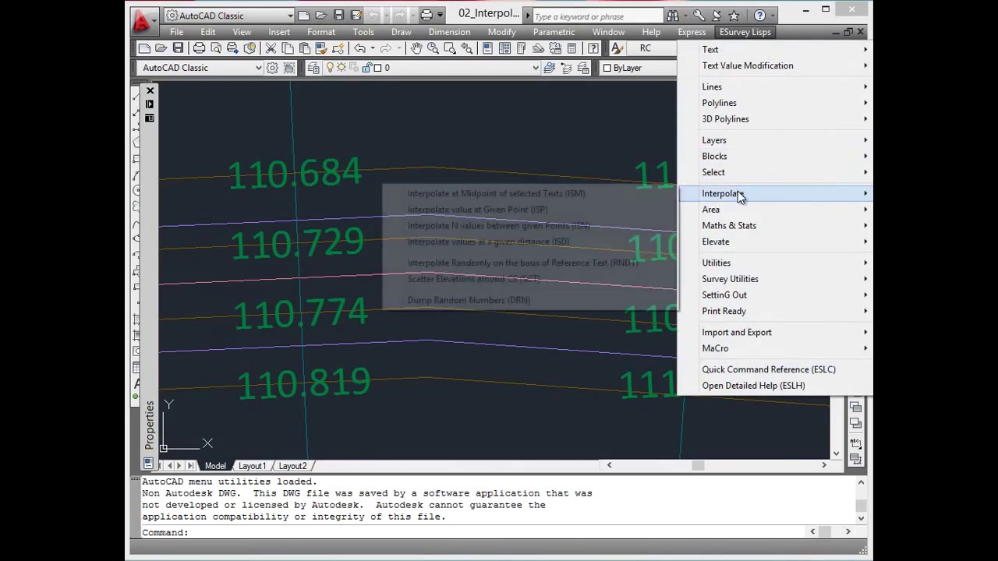
{"action": "left_click", "coordinate": [505, 210]}
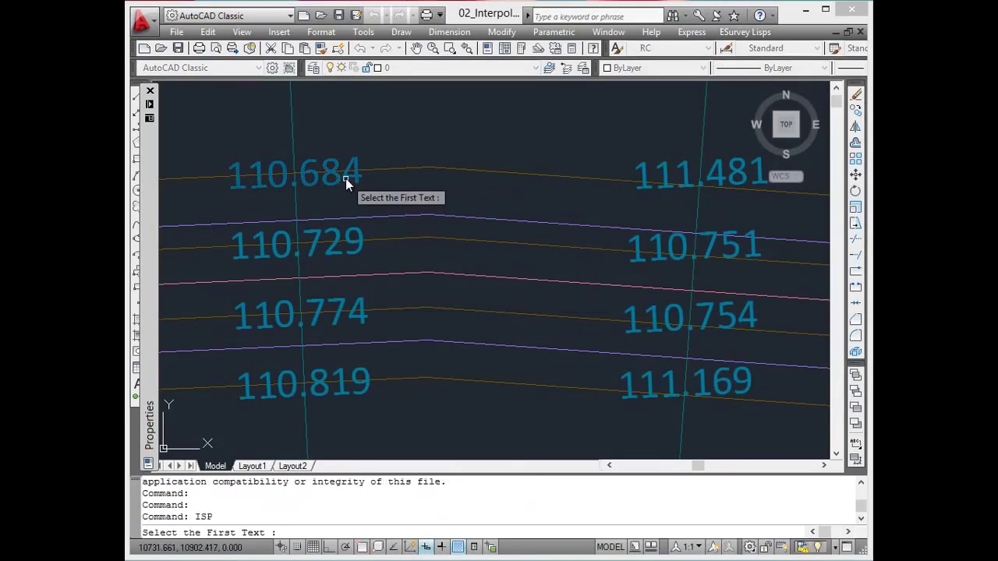
{"action": "left_click", "coordinate": [349, 177]}
{"action": "left_click", "coordinate": [665, 176]}
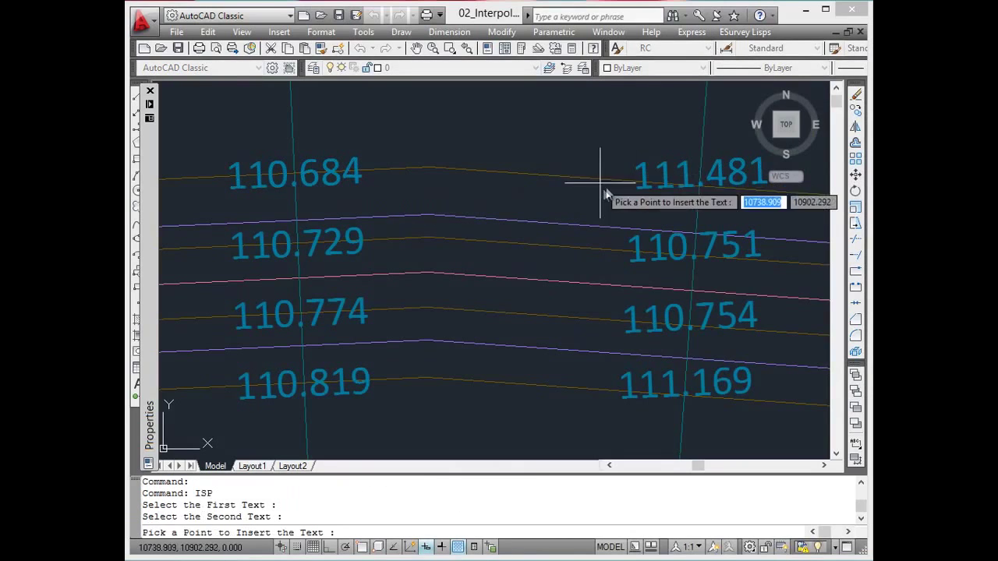
{"action": "left_click", "coordinate": [456, 117]}
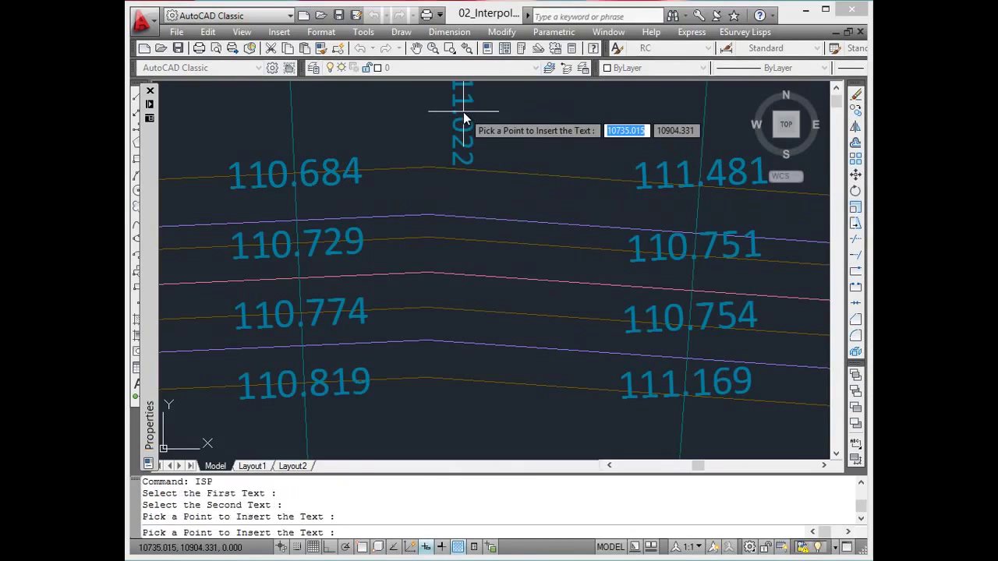
{"action": "left_click", "coordinate": [474, 230]}
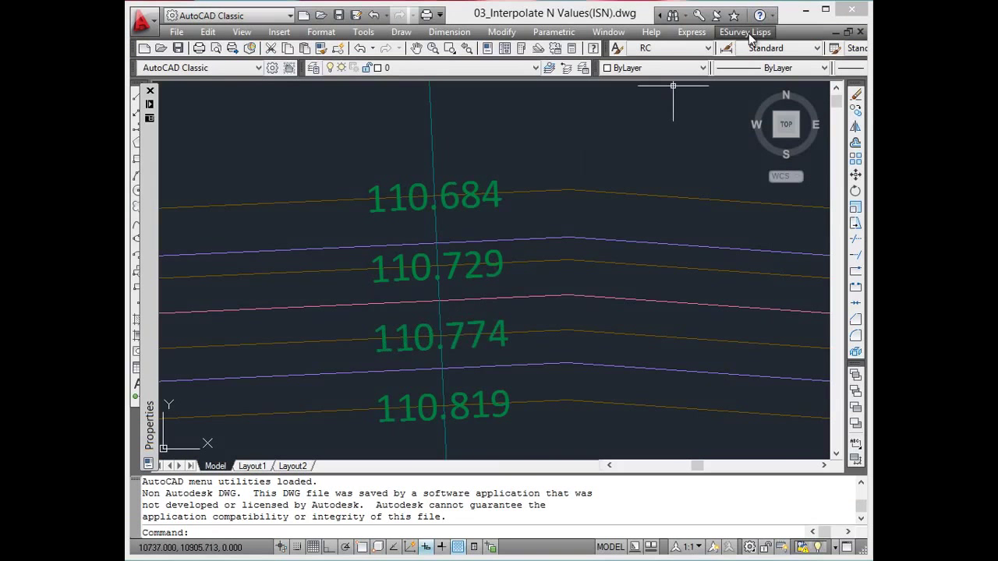
Run ISN between texts 110.729 and 110.774 with a count of 1, creating 110.752
{"action": "left_click", "coordinate": [748, 33]}
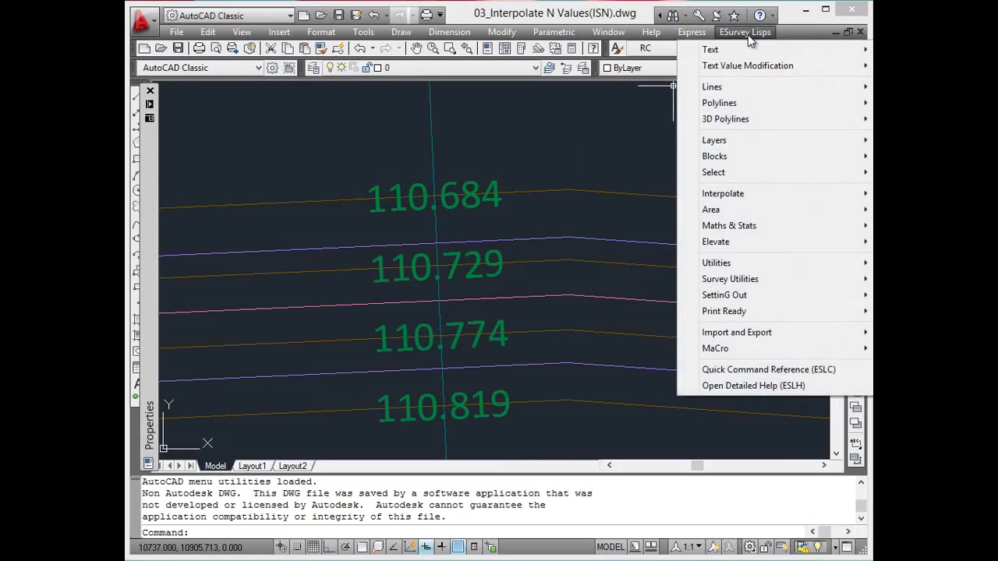
{"action": "mouse_move", "coordinate": [739, 171]}
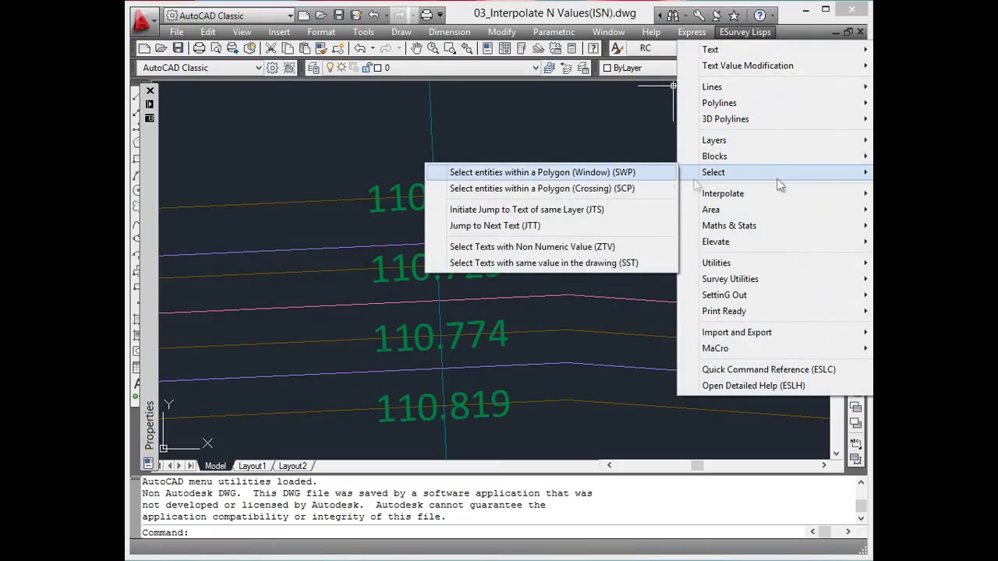
{"action": "mouse_move", "coordinate": [757, 194]}
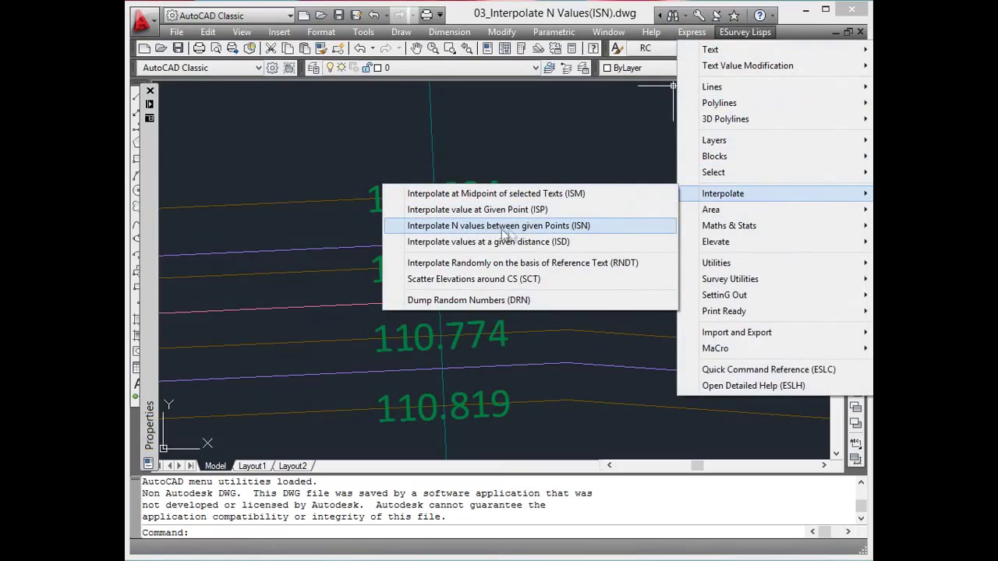
{"action": "left_click", "coordinate": [553, 228]}
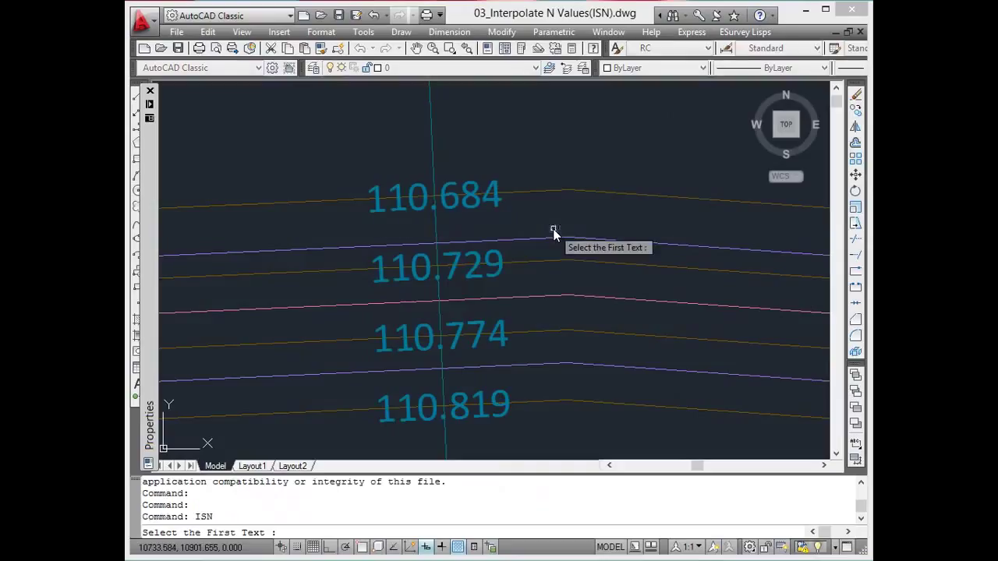
{"action": "left_click", "coordinate": [456, 268]}
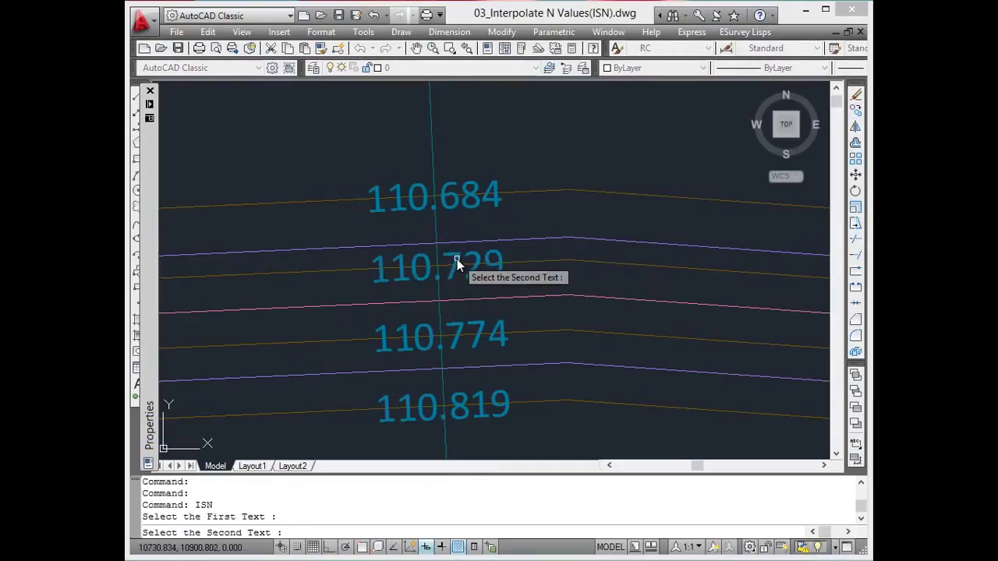
{"action": "left_click", "coordinate": [453, 345]}
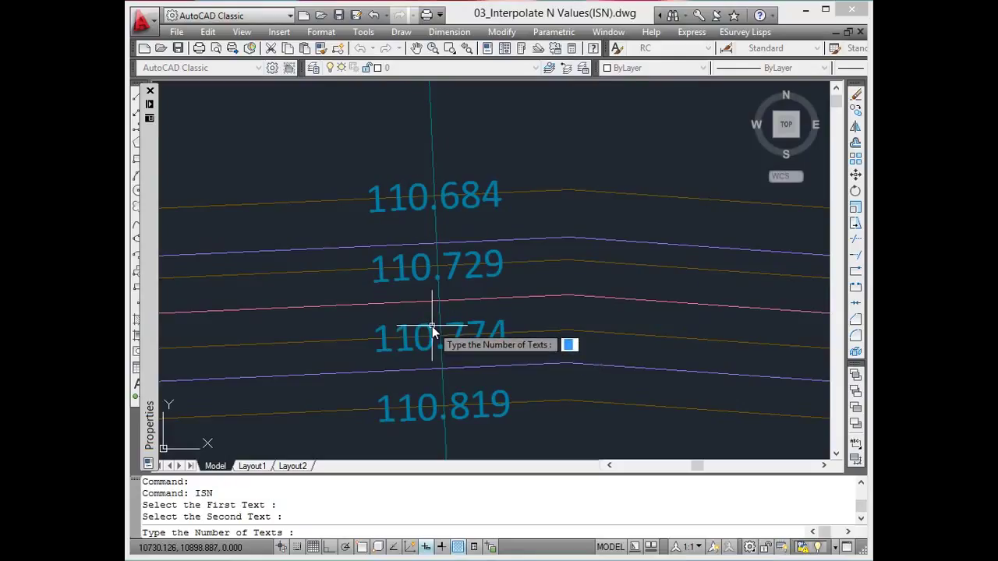
{"action": "type", "text": "1"}
{"action": "key", "text": "Return"}
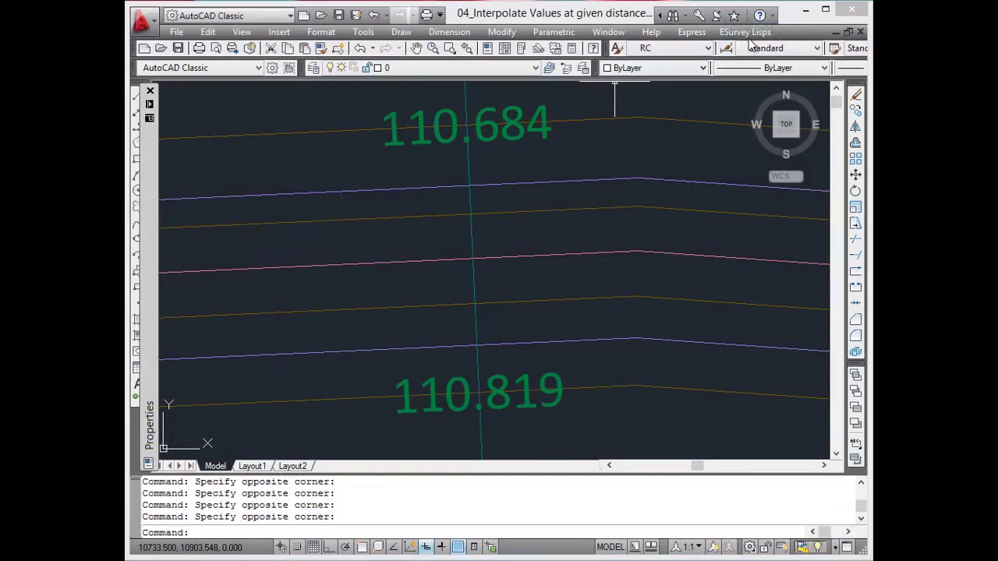
Run ISD between 110.684 and 110.819 at 1-unit spacing to create five interpolated elevation texts
{"action": "left_click", "coordinate": [745, 32]}
{"action": "mouse_move", "coordinate": [723, 193]}
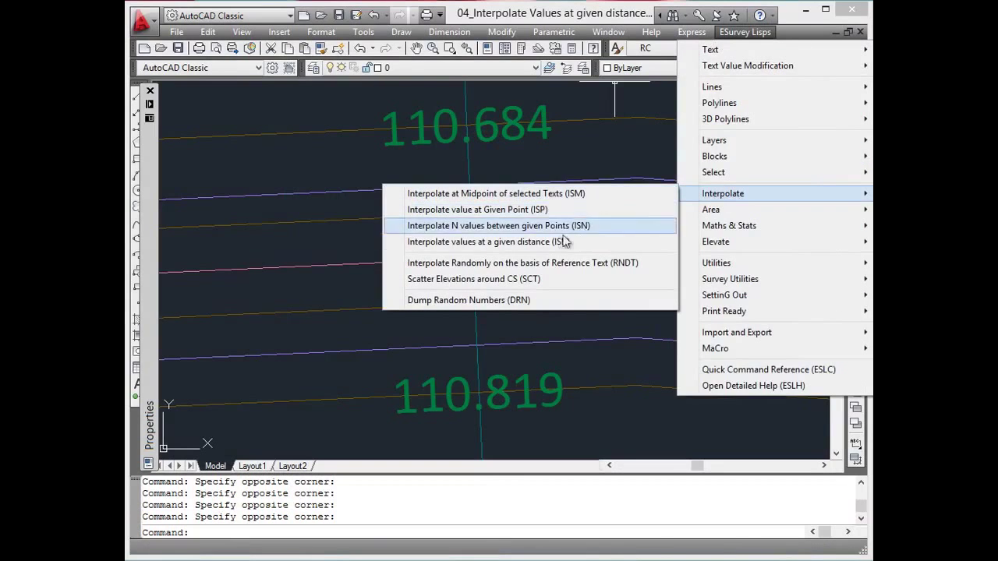
{"action": "left_click", "coordinate": [526, 242]}
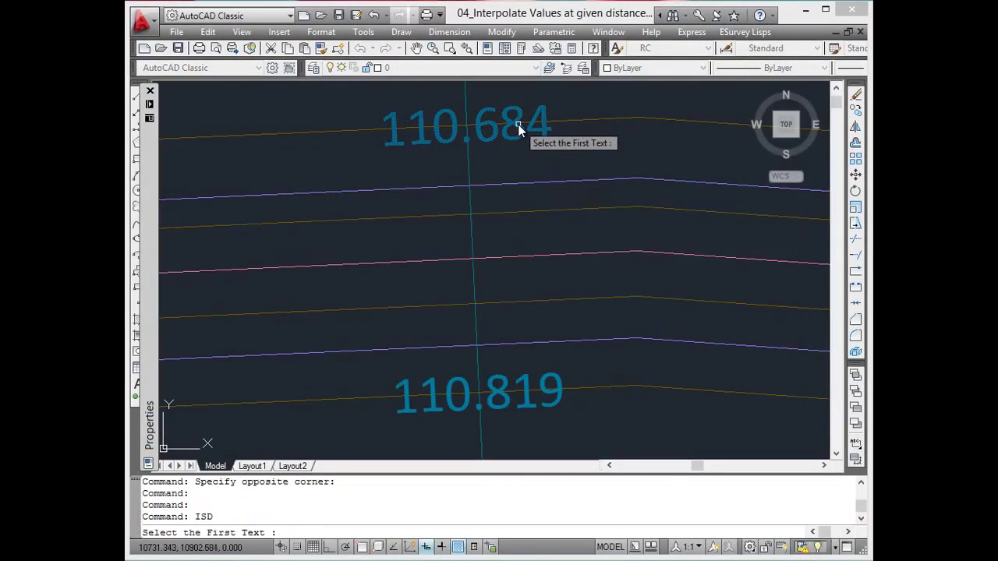
{"action": "left_click", "coordinate": [528, 134]}
{"action": "left_click", "coordinate": [512, 406]}
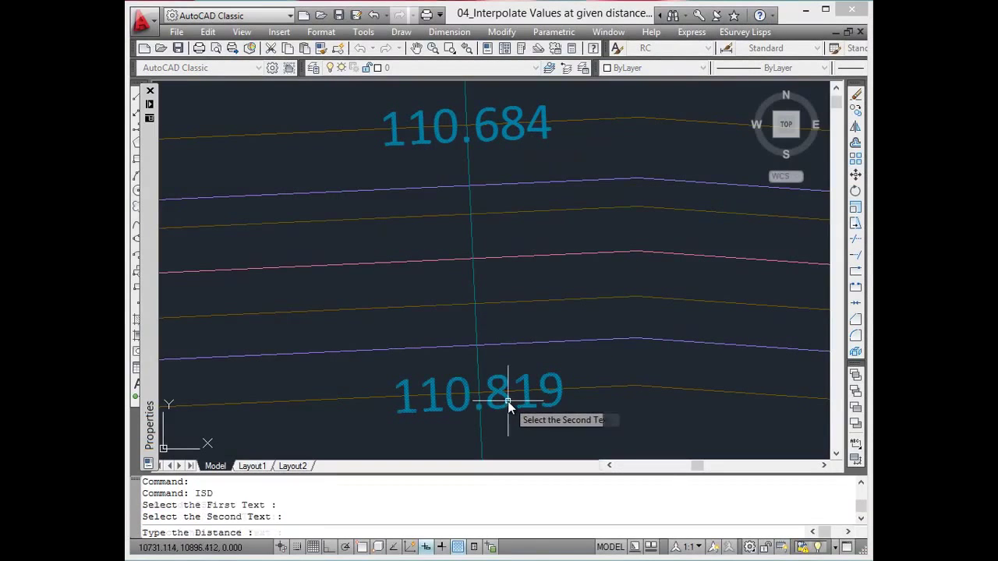
{"action": "type", "text": "1"}
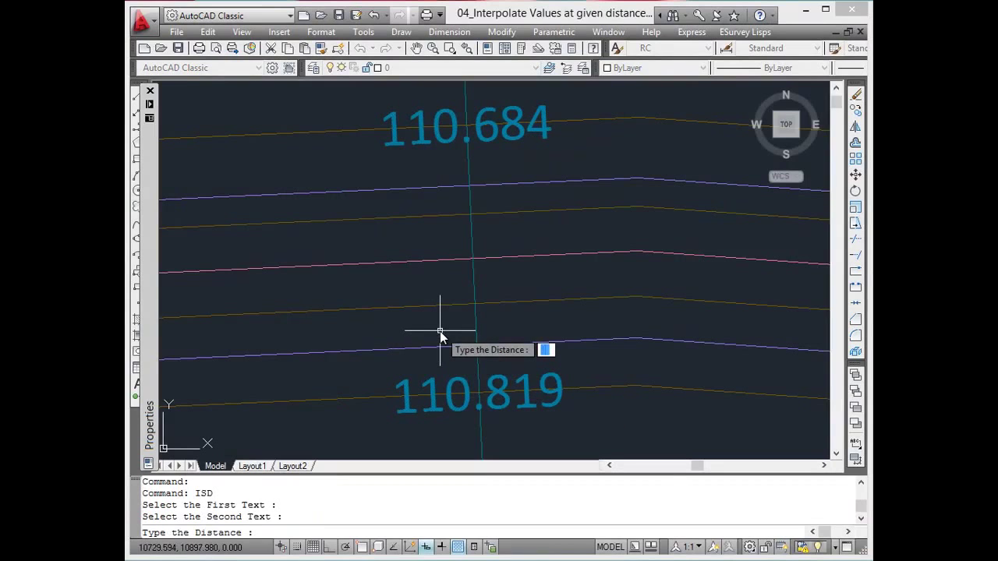
{"action": "key", "text": "Return"}
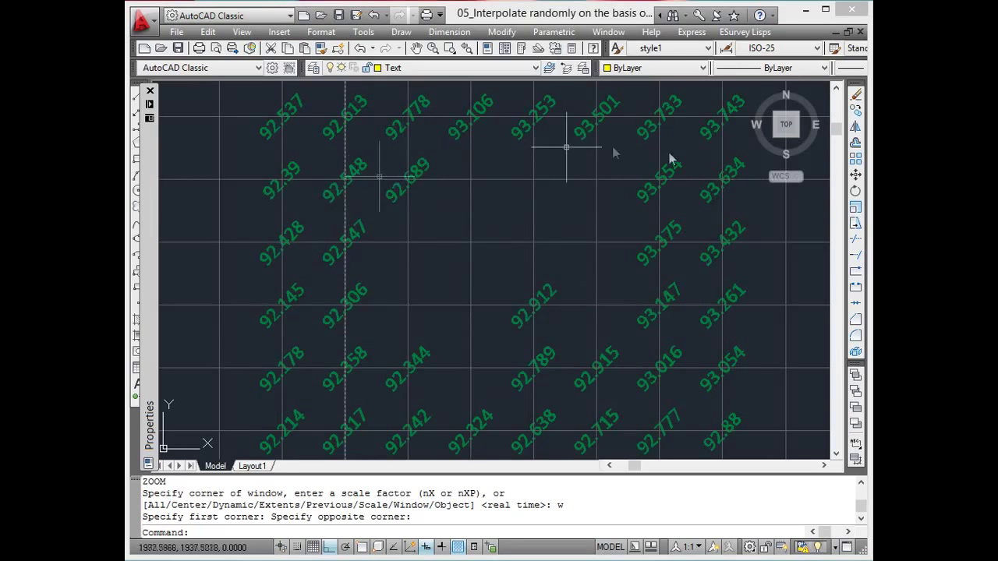
Start RNDT from reference text 92.689 with a variation of 1 down and 0.5 up
{"action": "left_click", "coordinate": [745, 32]}
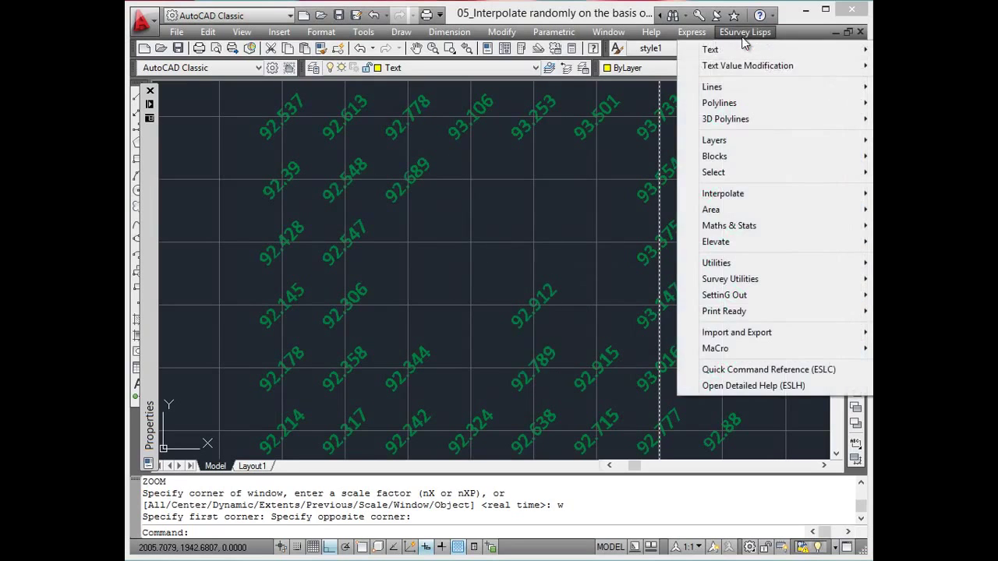
{"action": "mouse_move", "coordinate": [745, 195]}
{"action": "left_click", "coordinate": [587, 264]}
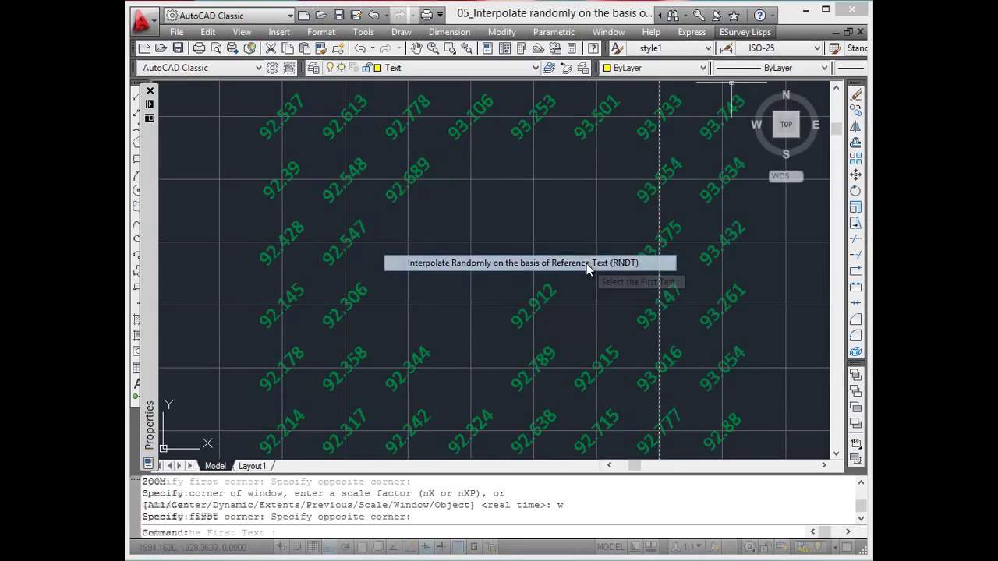
{"action": "left_click", "coordinate": [423, 166]}
{"action": "type", "text": "1"}
{"action": "key", "text": "Return"}
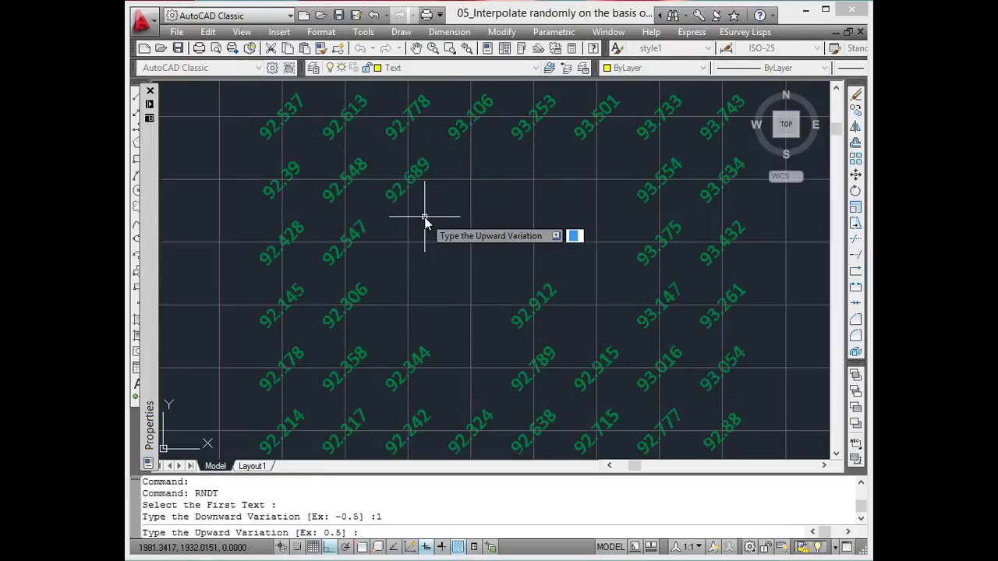
{"action": "type", "text": "0.5"}
{"action": "key", "text": "Return"}
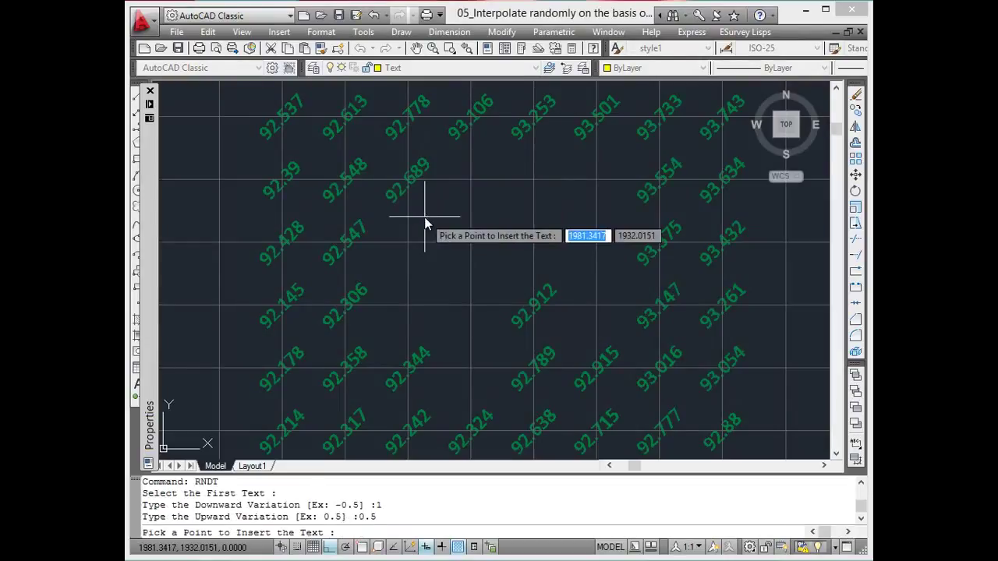
Place random blue elevation labels in the eleven empty grid cells
{"action": "left_click", "coordinate": [470, 187]}
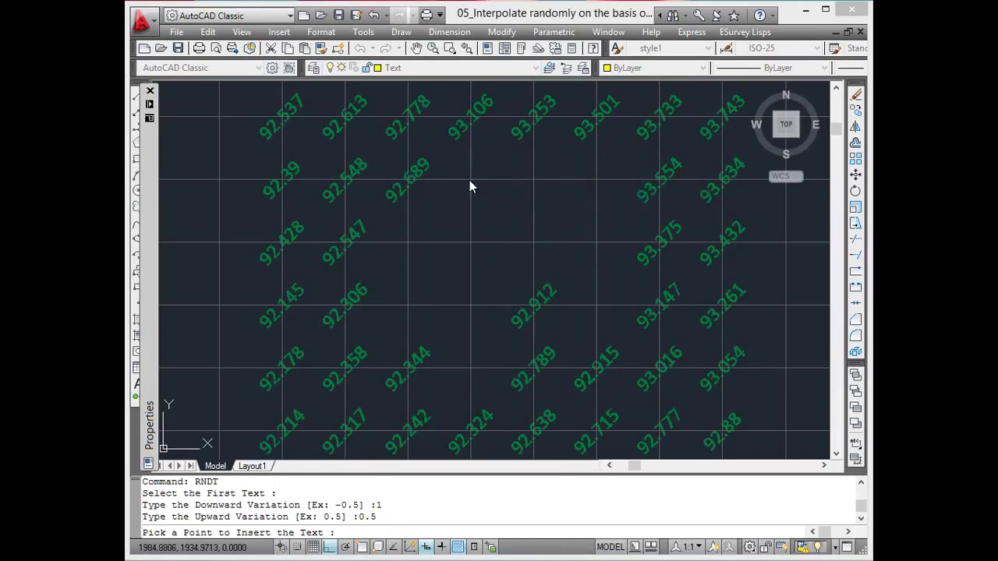
{"action": "left_click", "coordinate": [535, 191]}
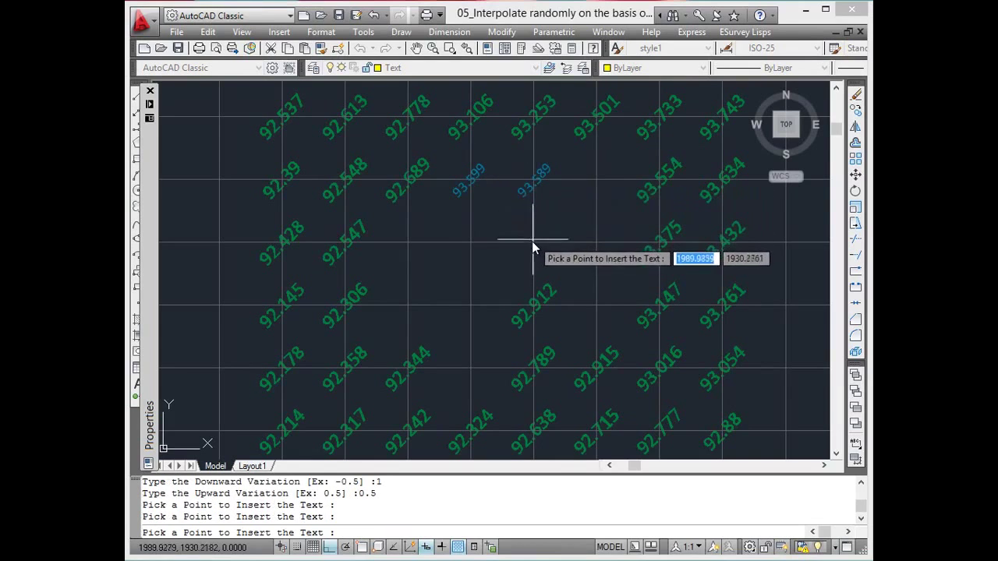
{"action": "left_click", "coordinate": [532, 241]}
{"action": "left_click", "coordinate": [472, 245]}
{"action": "left_click", "coordinate": [407, 242]}
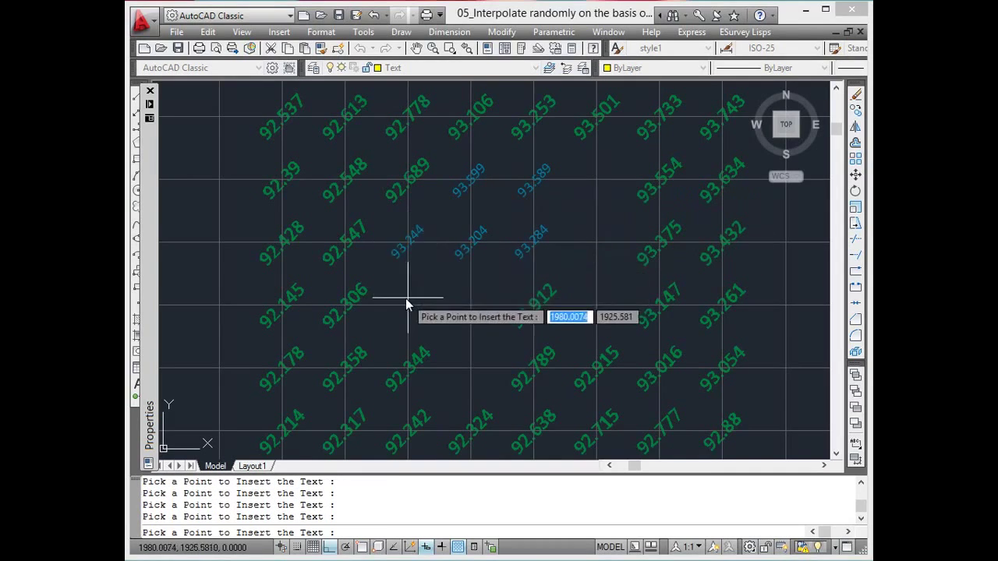
{"action": "left_click", "coordinate": [406, 299]}
{"action": "left_click", "coordinate": [472, 310]}
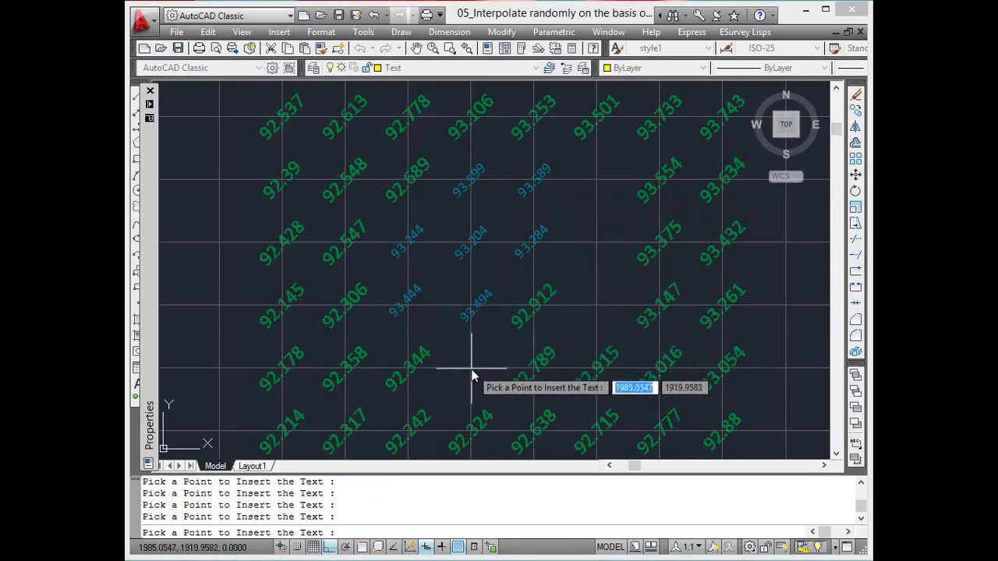
{"action": "left_click", "coordinate": [472, 376]}
{"action": "left_click", "coordinate": [596, 306]}
{"action": "left_click", "coordinate": [596, 250]}
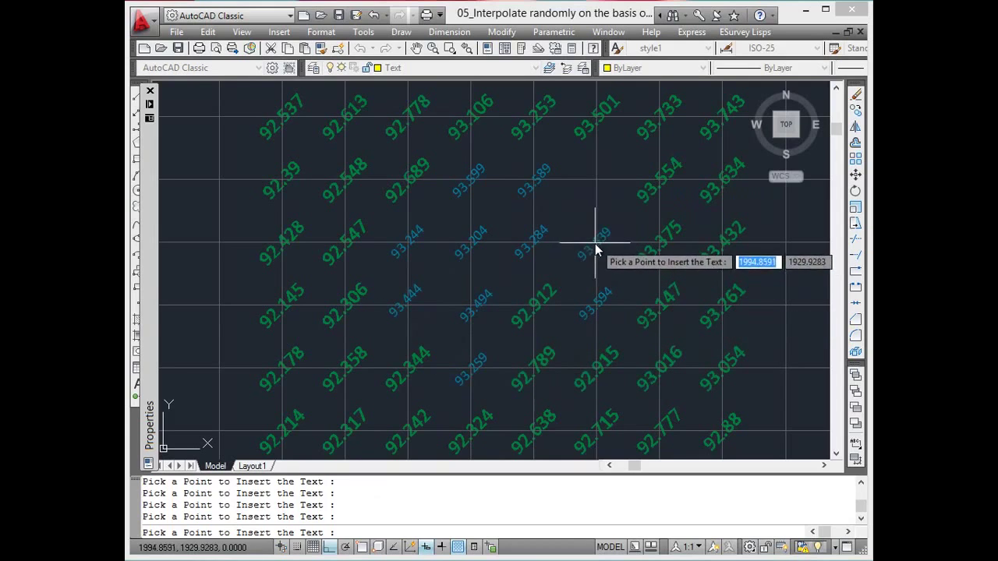
{"action": "left_click", "coordinate": [596, 181]}
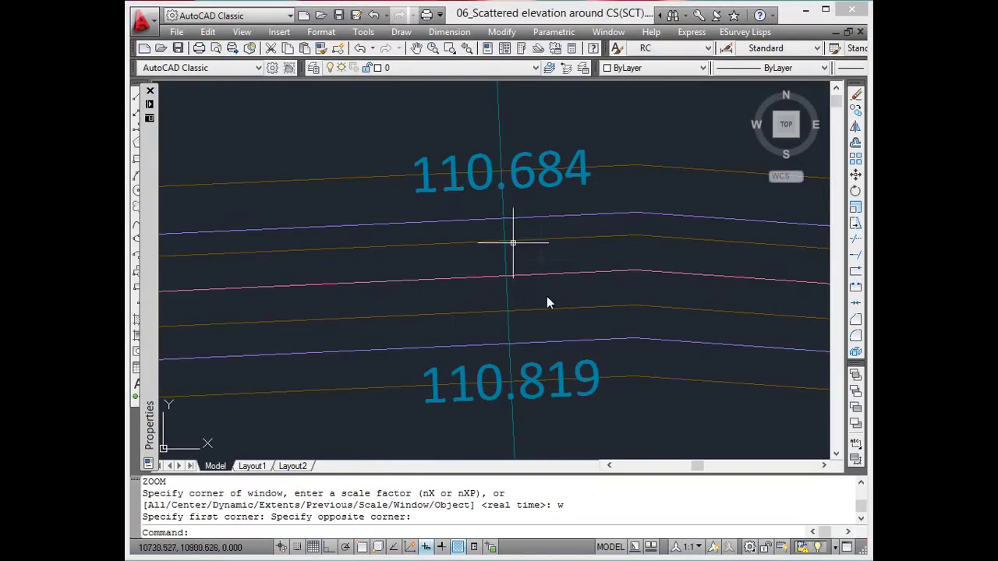
Run SCT on the 110.819 elevation text with an allowable deviation of 10
{"action": "left_click", "coordinate": [763, 35]}
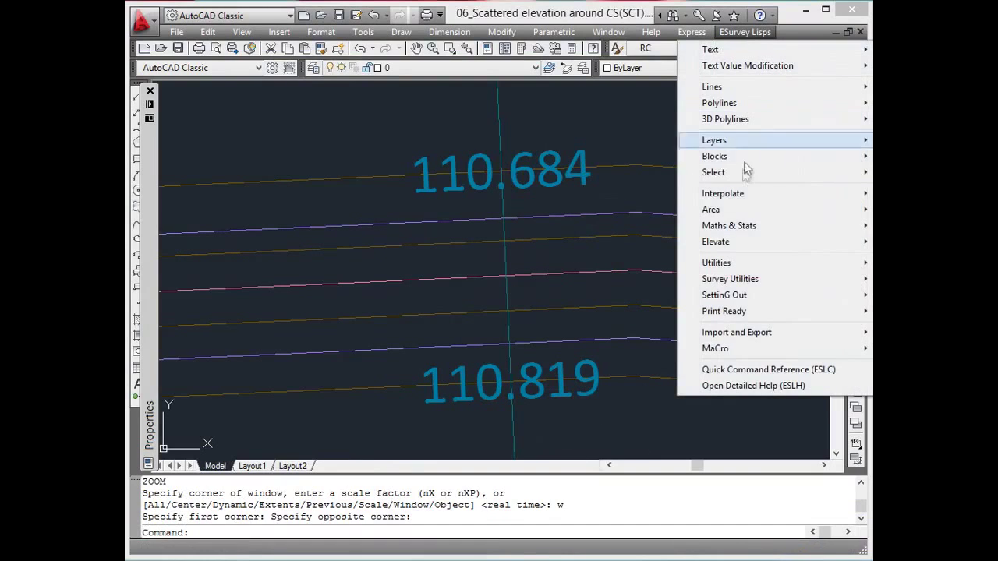
{"action": "mouse_move", "coordinate": [746, 195]}
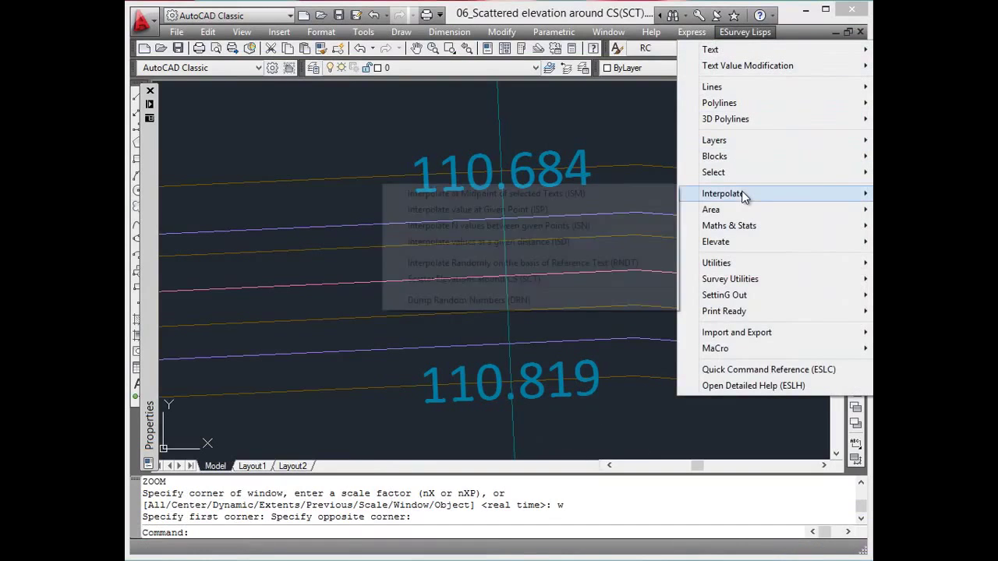
{"action": "left_click", "coordinate": [528, 279]}
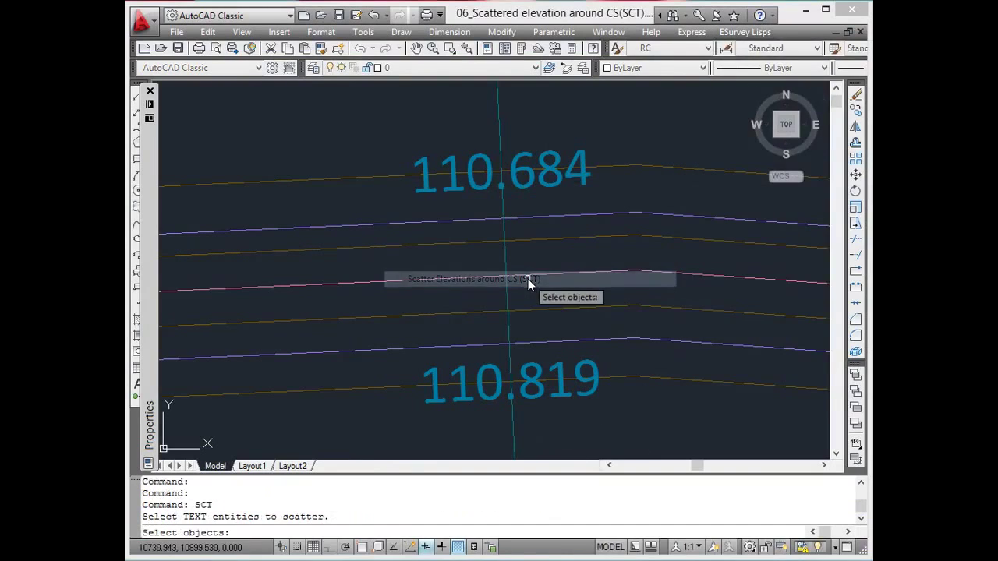
{"action": "left_click", "coordinate": [592, 366]}
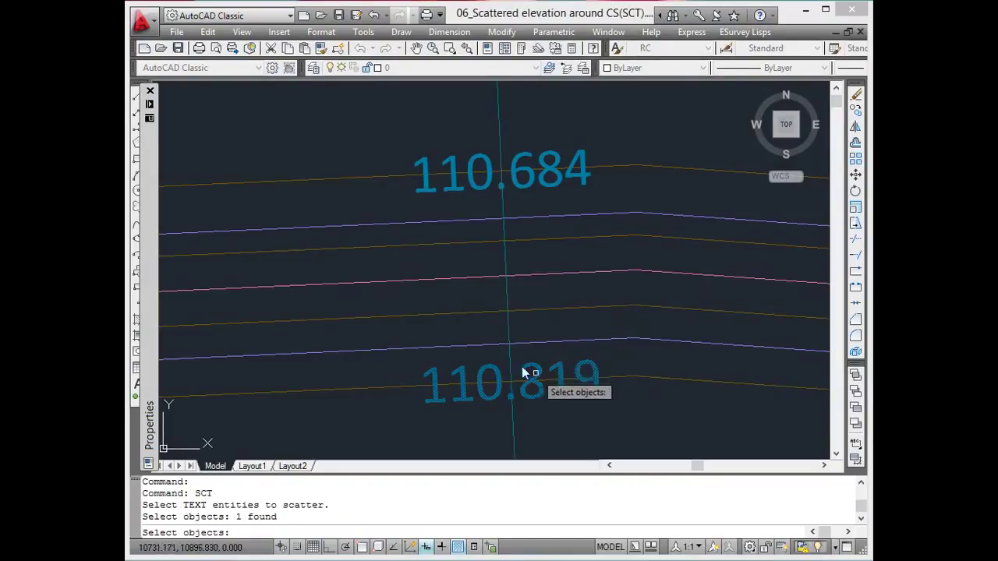
{"action": "key", "text": "Return"}
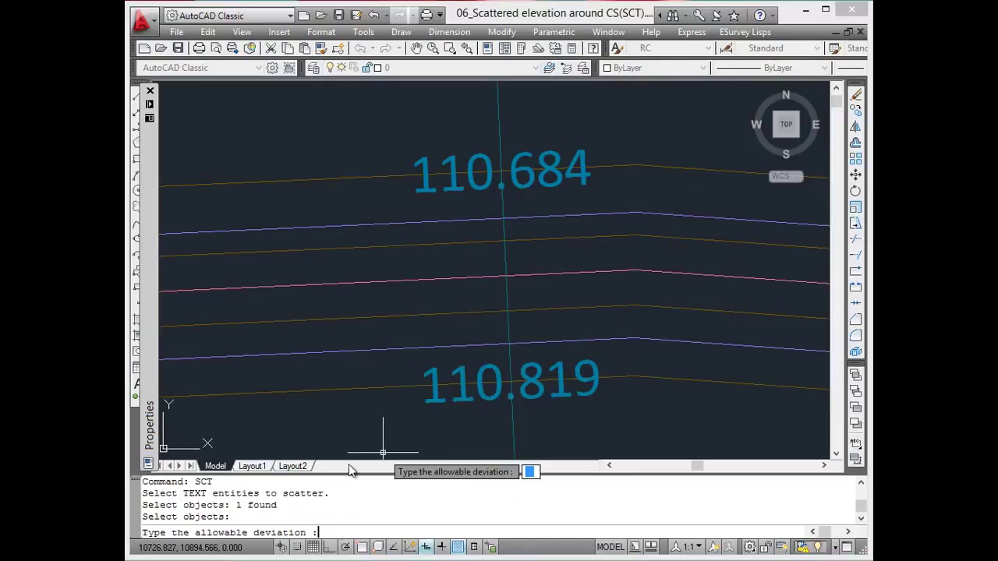
{"action": "type", "text": "10"}
{"action": "key", "text": "Return"}
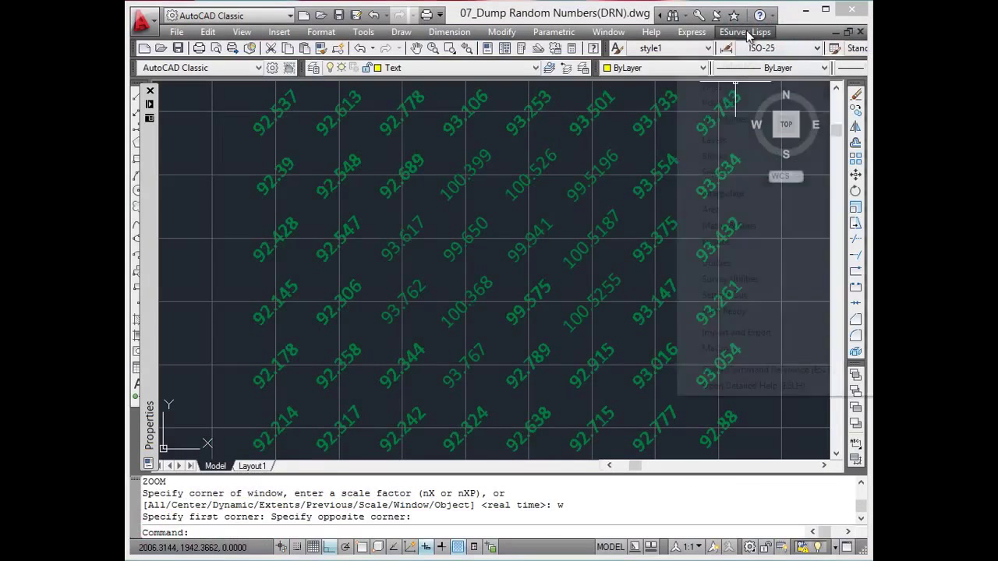
Run DRN on the 32 window-selected grid texts with base value 92 and variation 0.5
{"action": "mouse_move", "coordinate": [738, 202]}
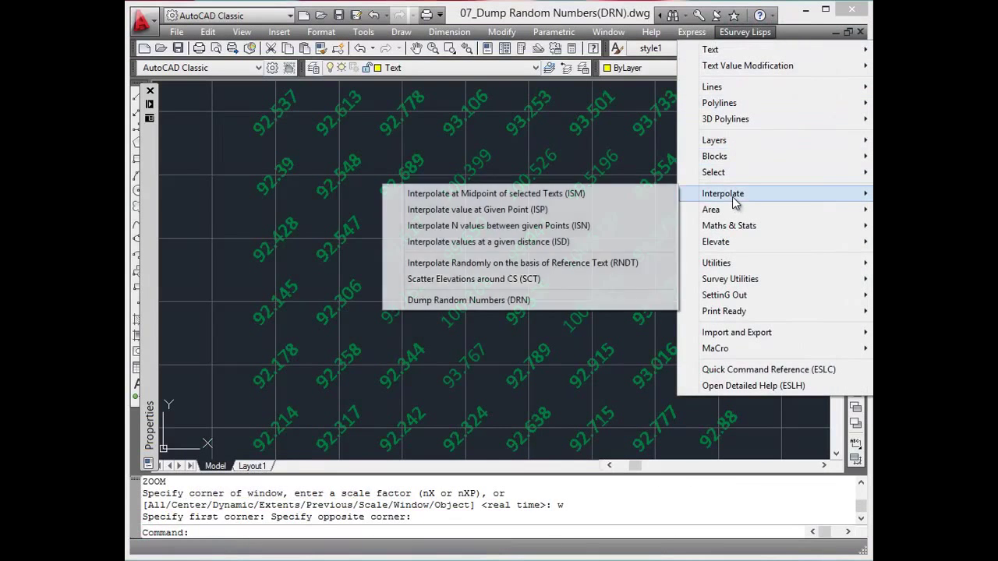
{"action": "left_click", "coordinate": [505, 306]}
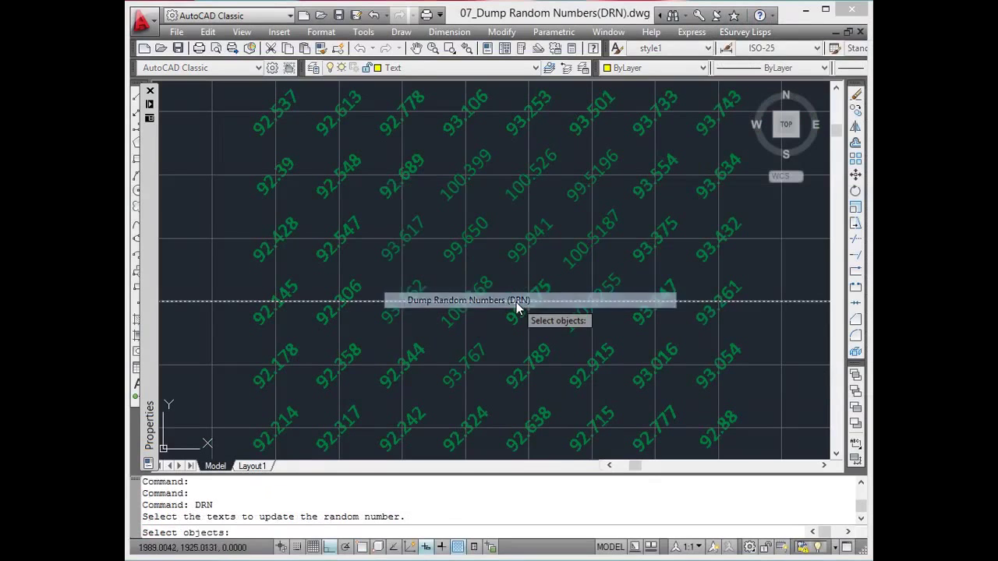
{"action": "left_click", "coordinate": [245, 99]}
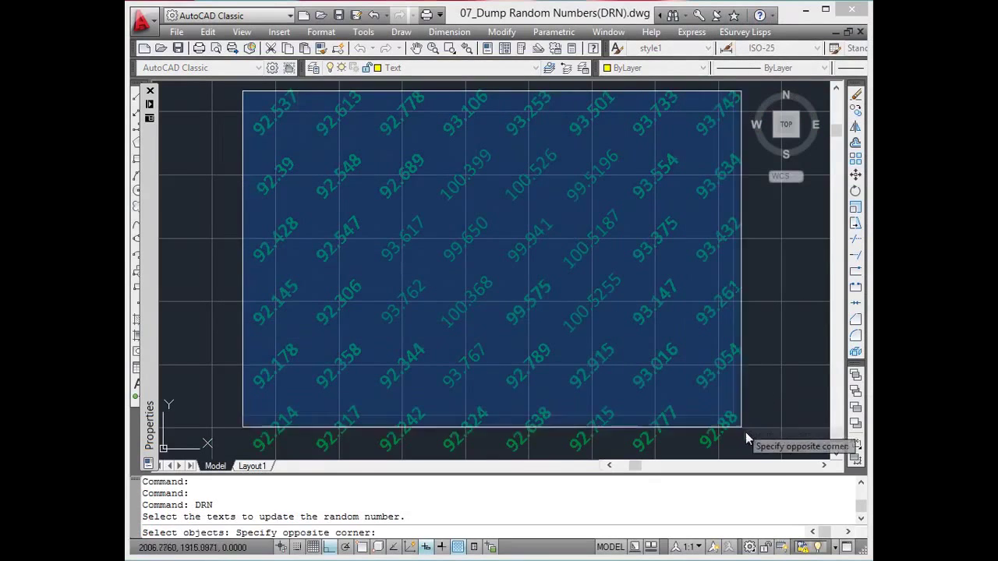
{"action": "left_click", "coordinate": [748, 444]}
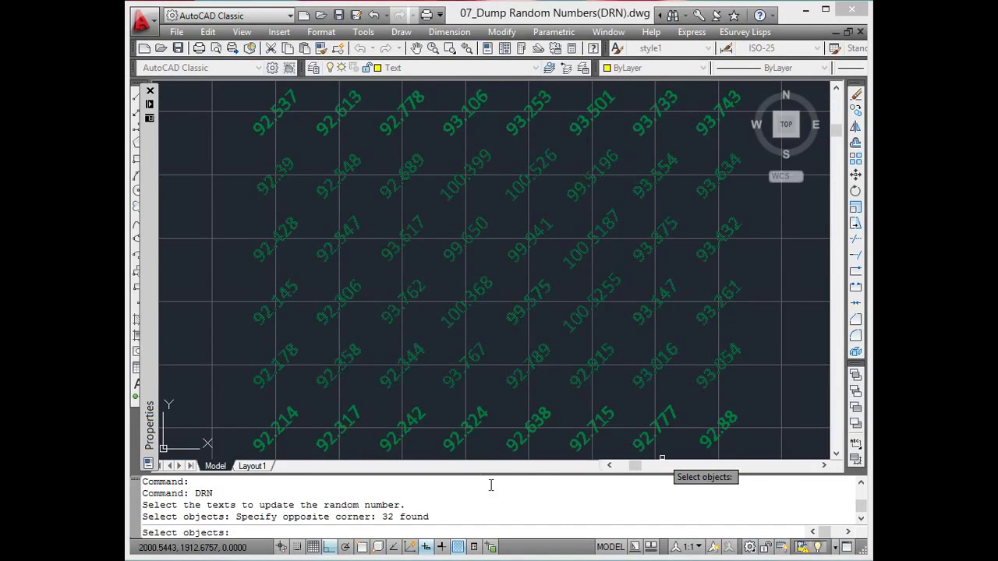
{"action": "key", "text": "Return"}
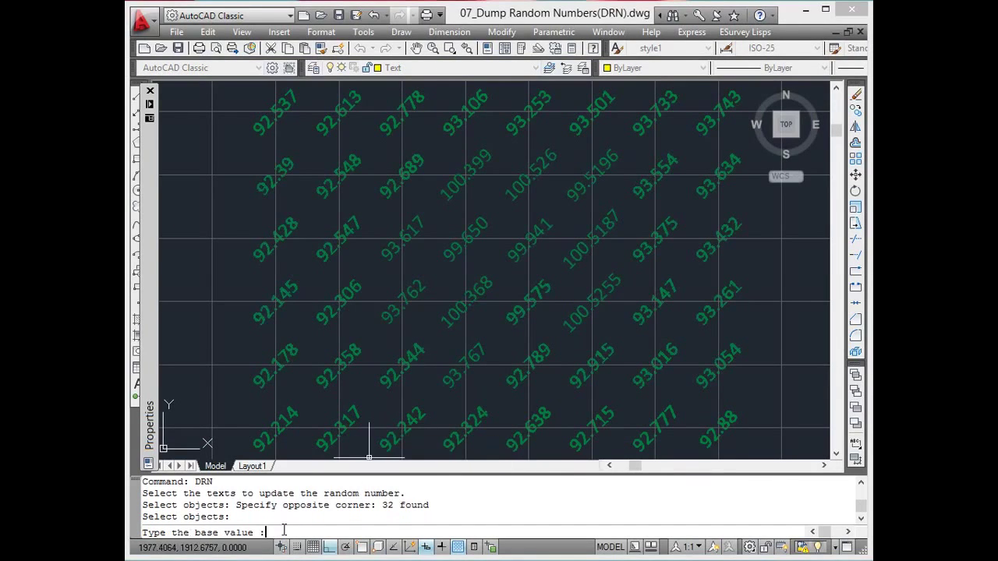
{"action": "type", "text": "92"}
{"action": "key", "text": "Return"}
{"action": "type", "text": "0.5"}
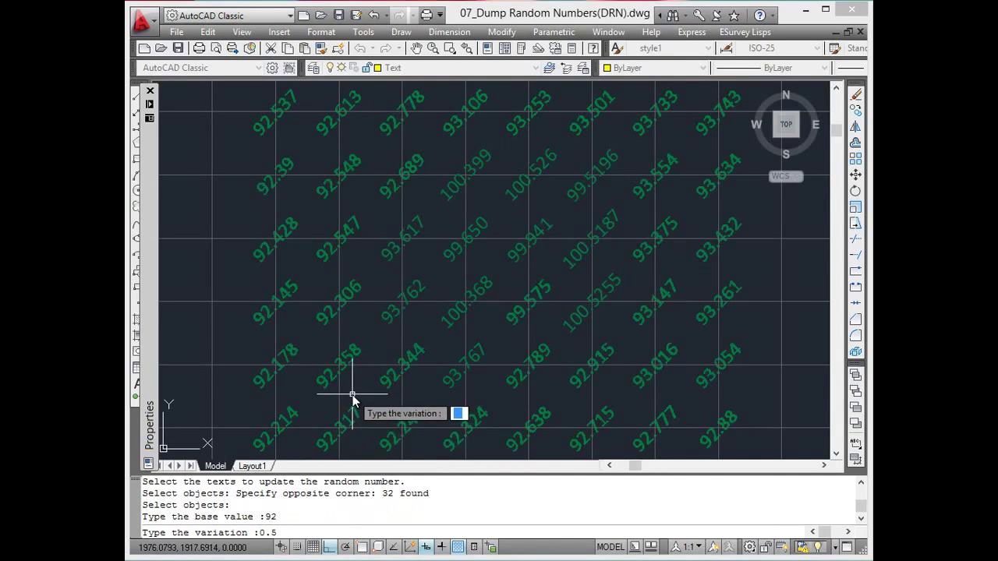
{"action": "key", "text": "Return"}
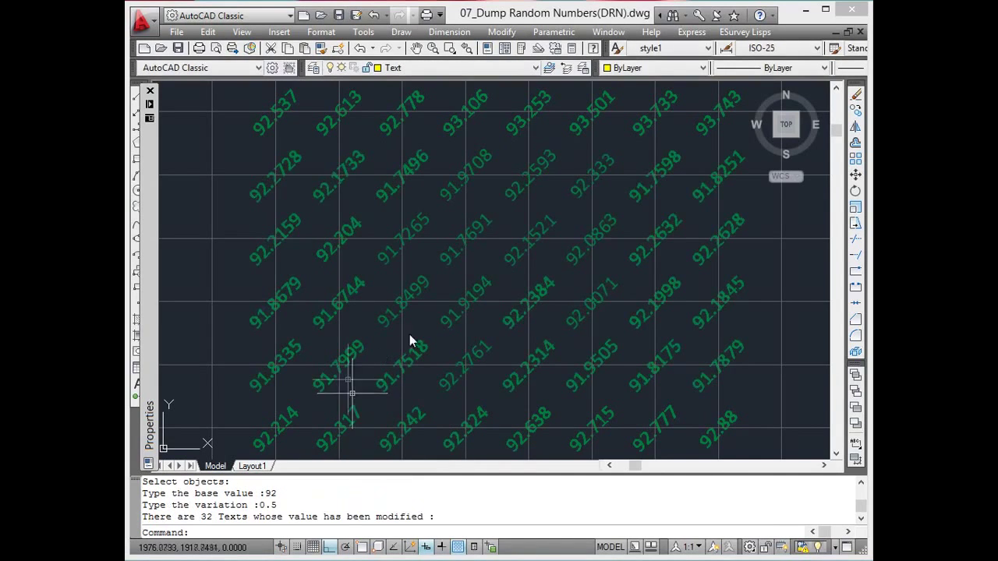